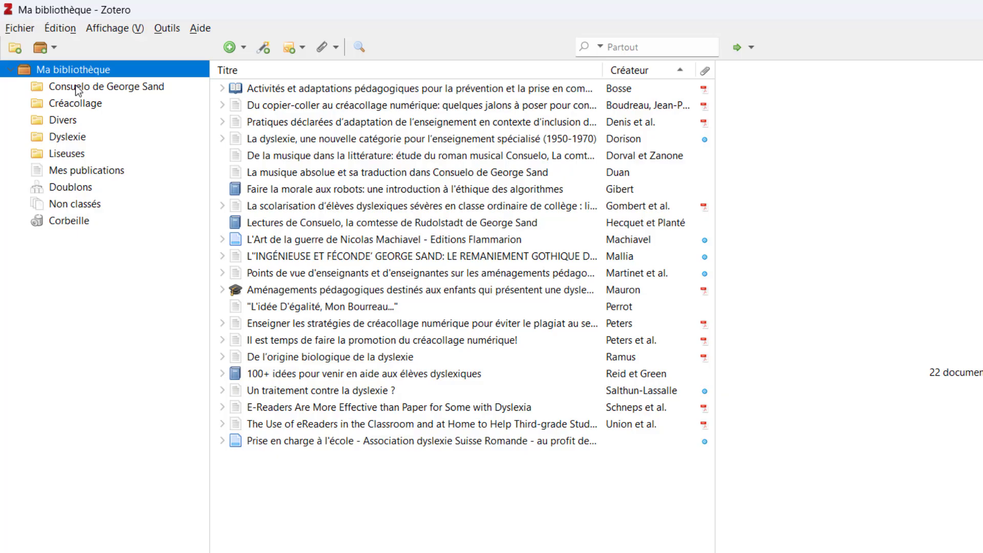
- Browse the contents of the Consuelo de George Sand, Créacollage, Divers and Dyslexie collections
left_click(78, 88)
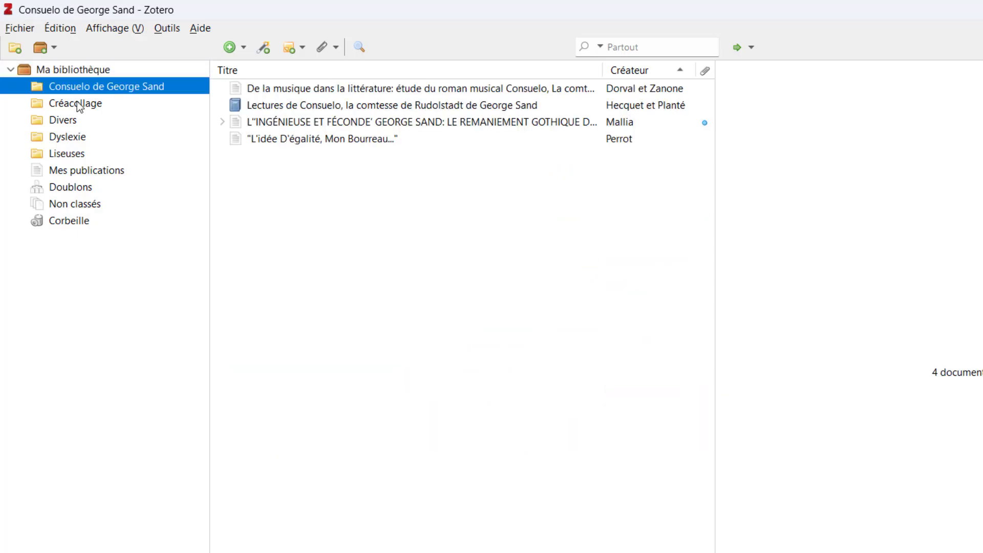
left_click(77, 101)
left_click(70, 125)
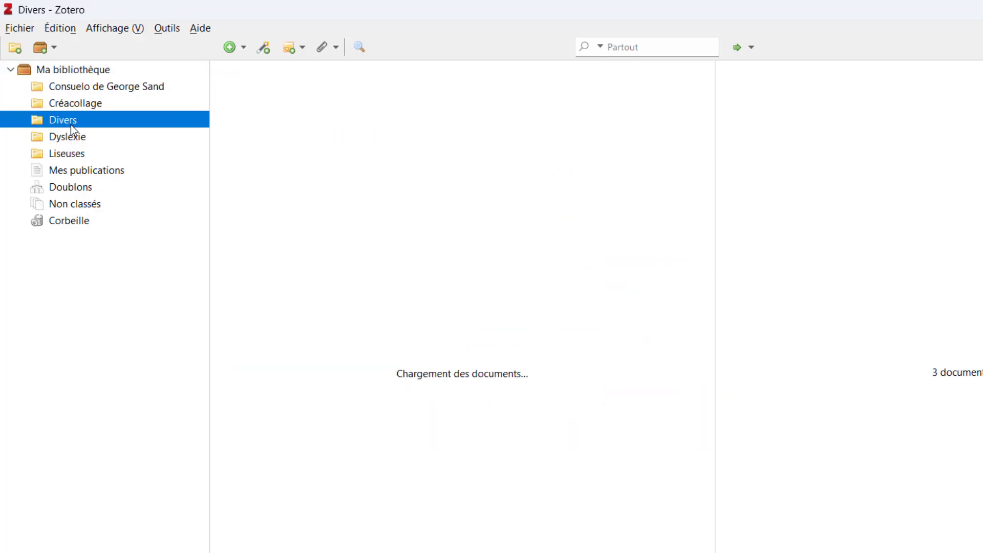
left_click(75, 143)
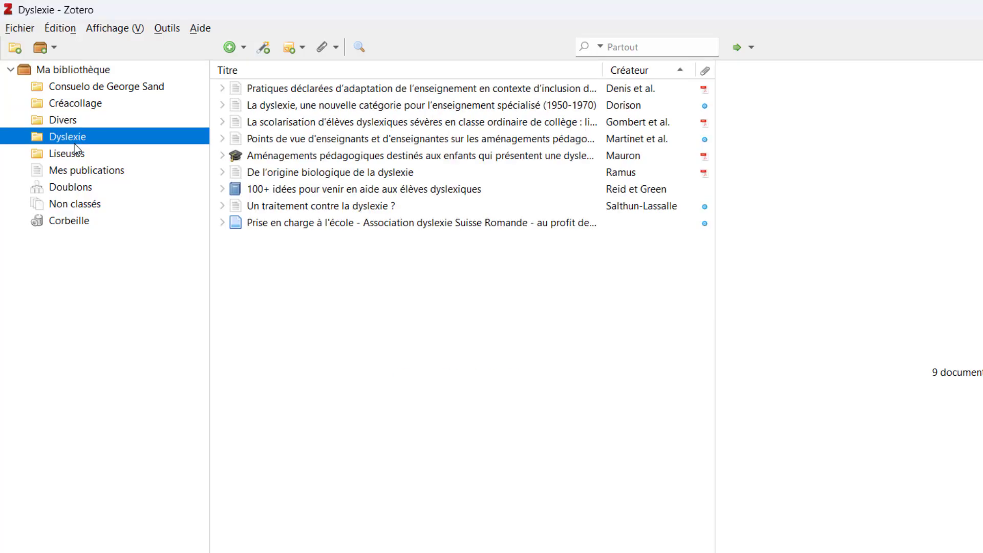
- Create a new collection named Test in the library
left_click(14, 51)
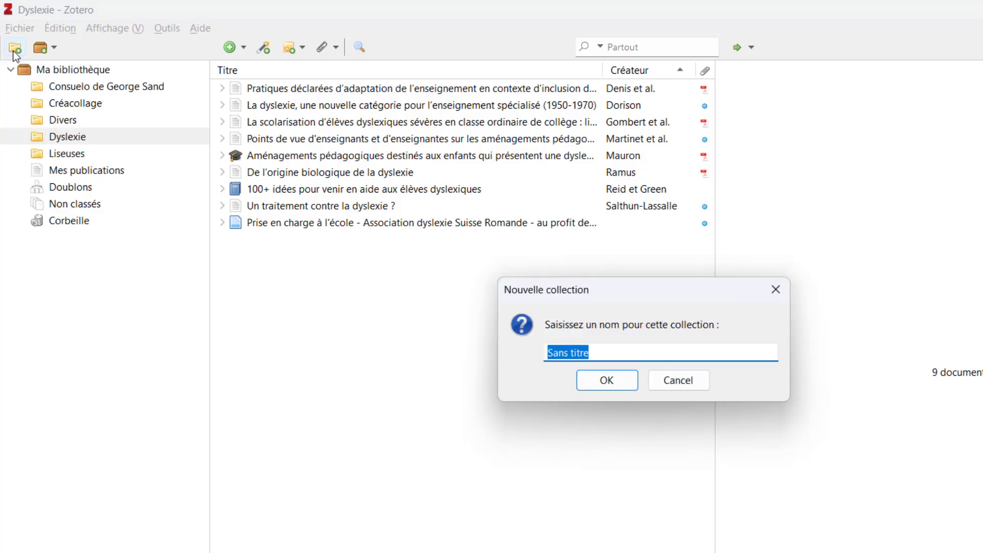
type("Test")
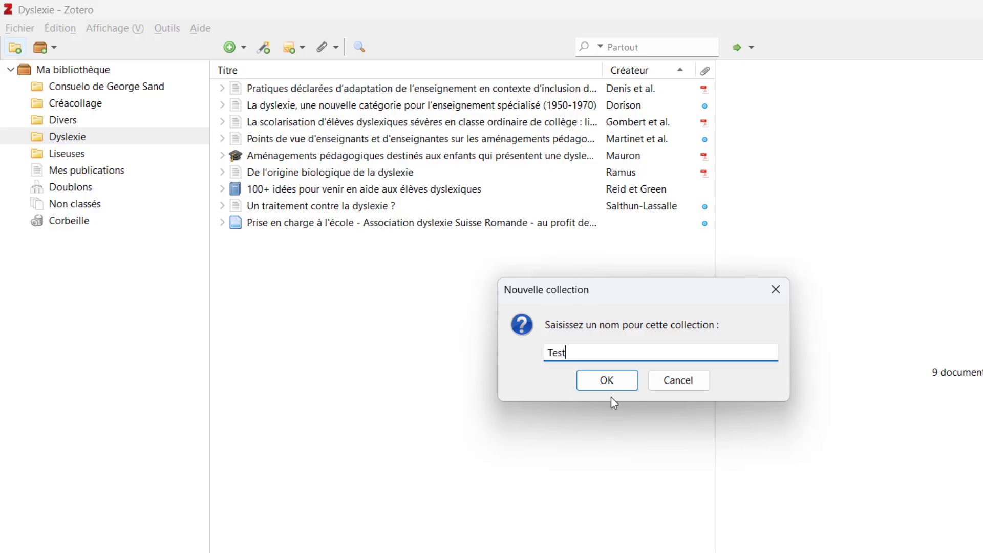
left_click(606, 386)
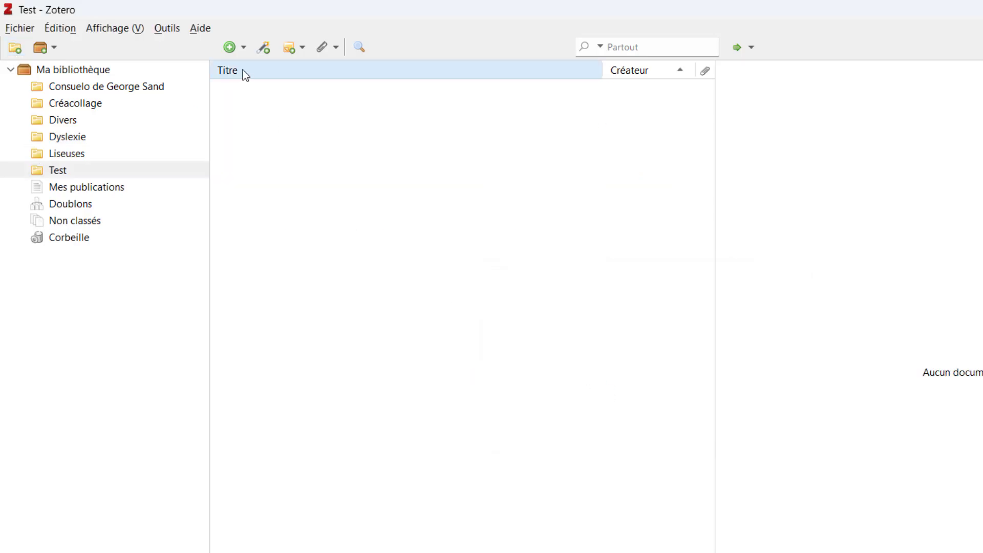
- Add the article "L''INGÉNIEUSE ET FÉCONDE' GEORGE SAND" from the full library to the Test collection and open that collection
left_click(110, 71)
left_click(301, 256)
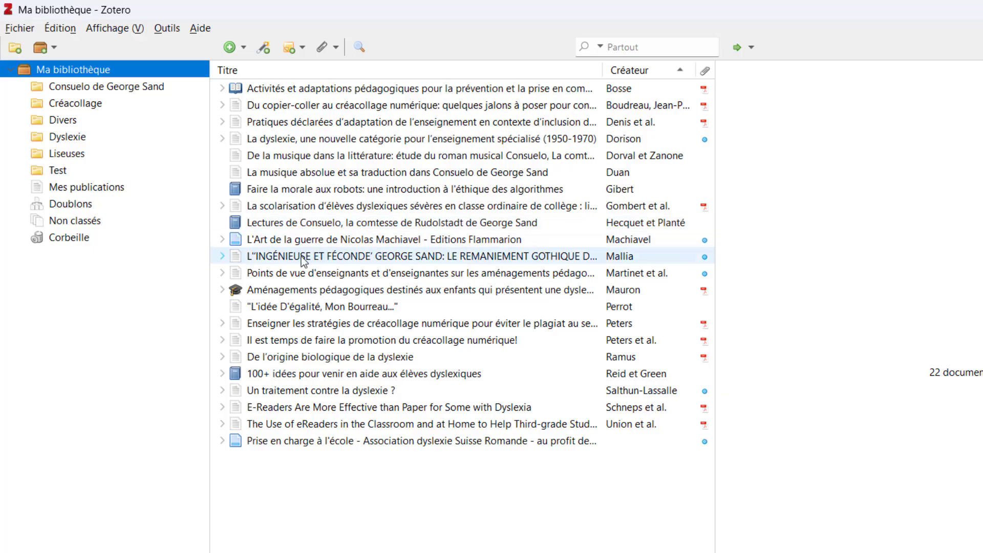
left_click_drag(85, 172, 66, 171)
left_click(66, 171)
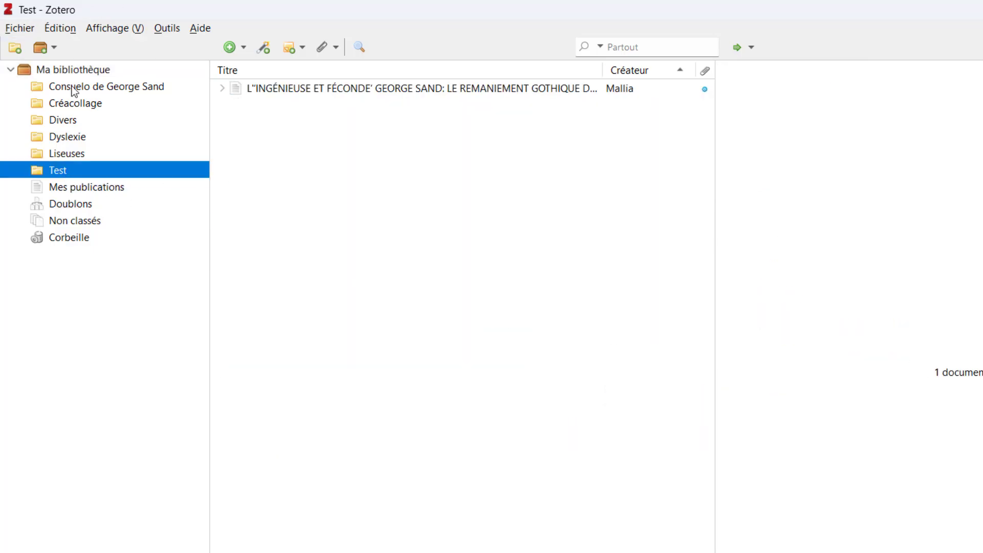
- Sort the full library by title in both directions and by creator, ending with creators in descending order
left_click(82, 71)
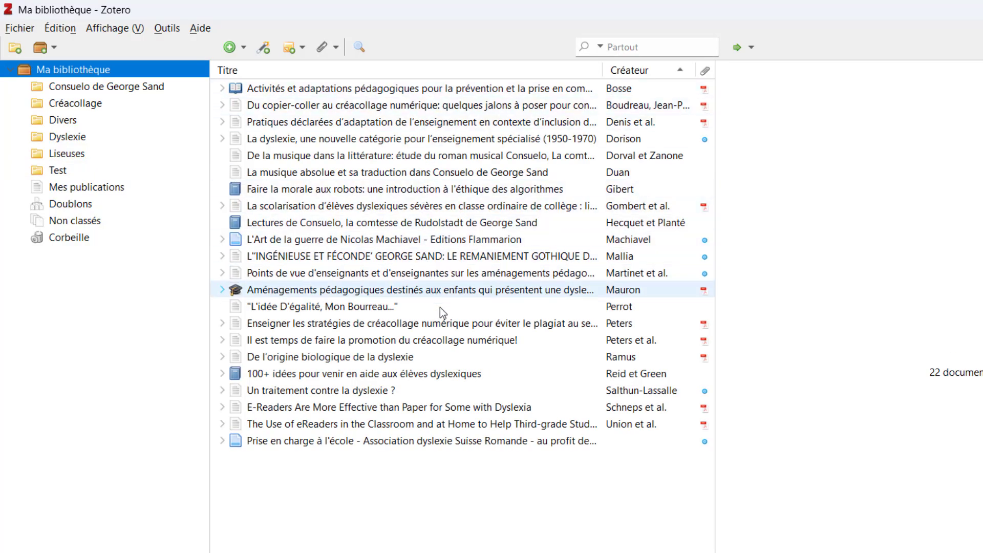
left_click(375, 72)
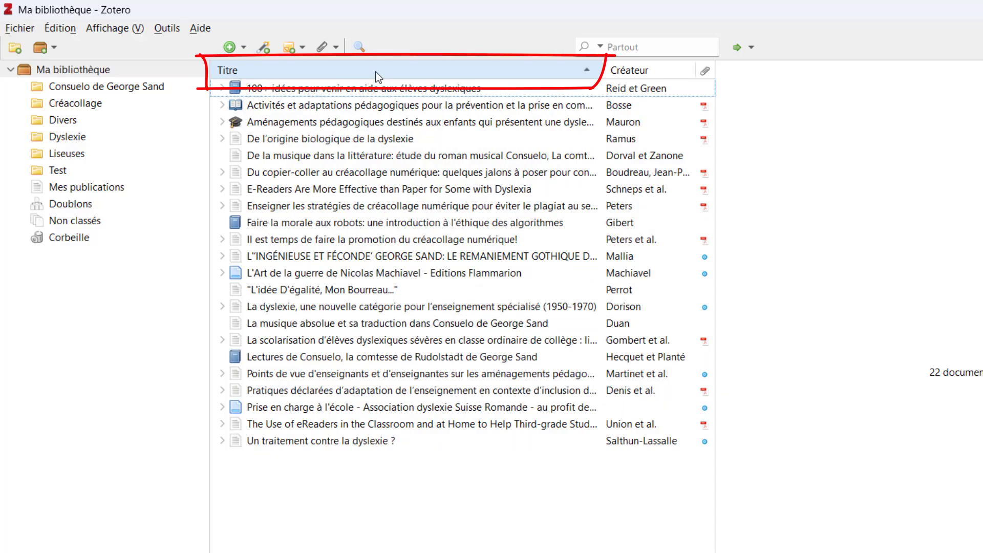
left_click(376, 71)
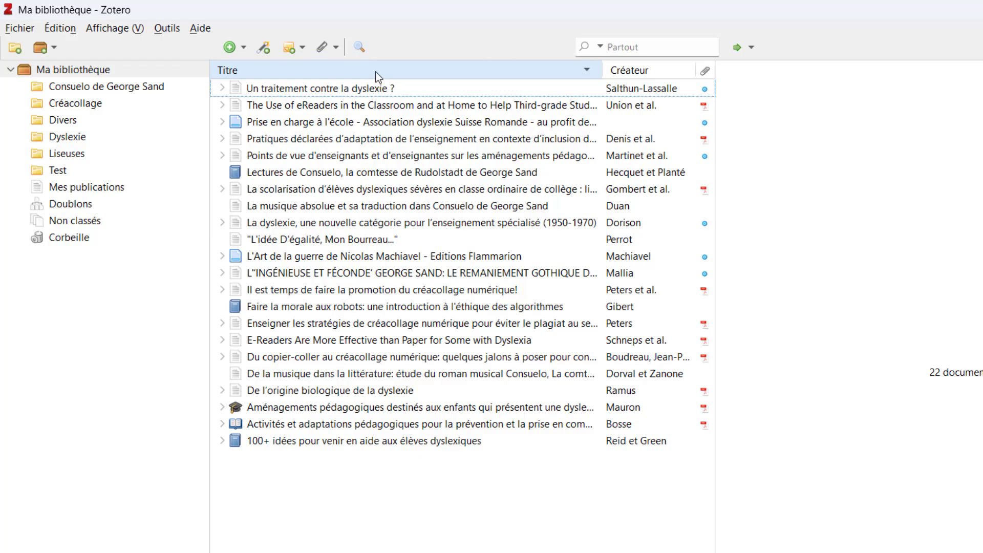
left_click(632, 72)
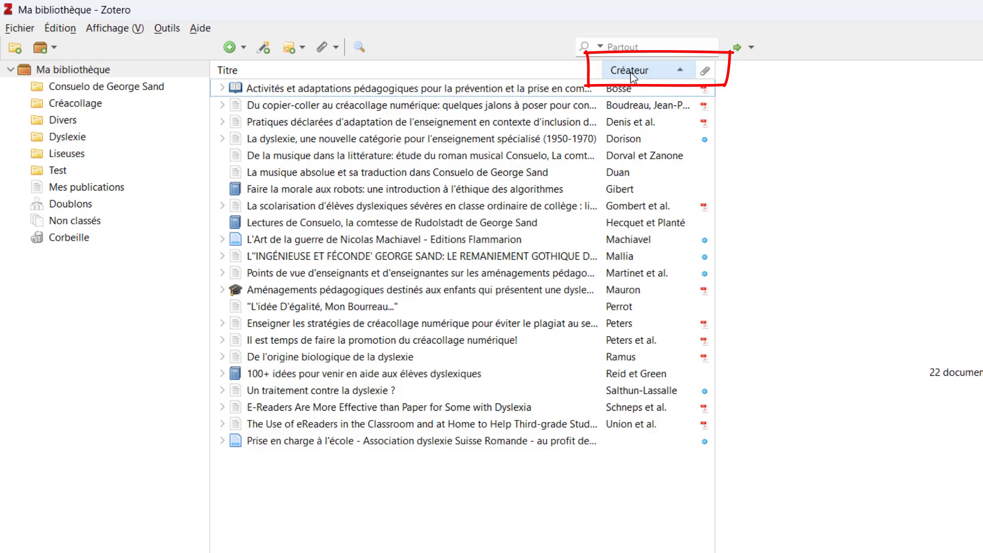
left_click(633, 72)
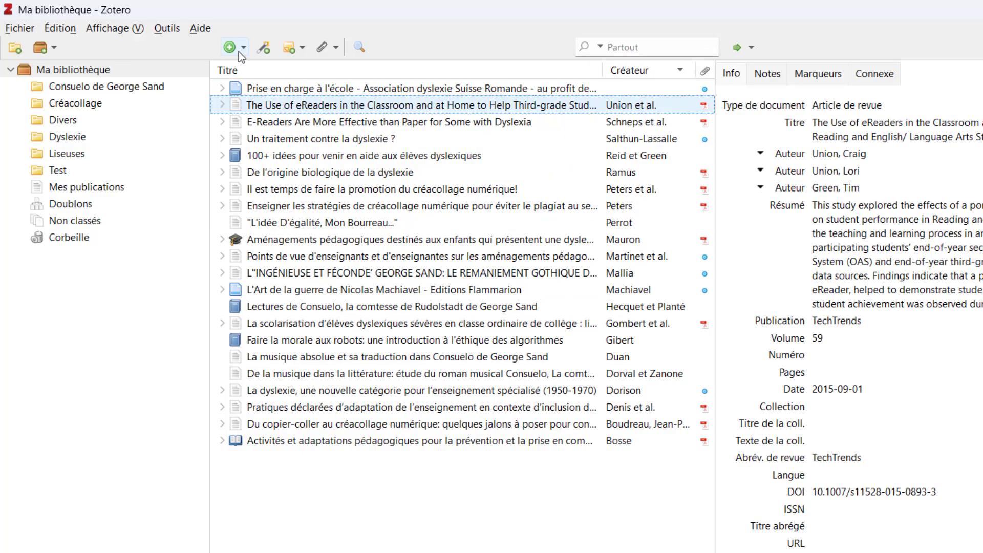
left_click(268, 53)
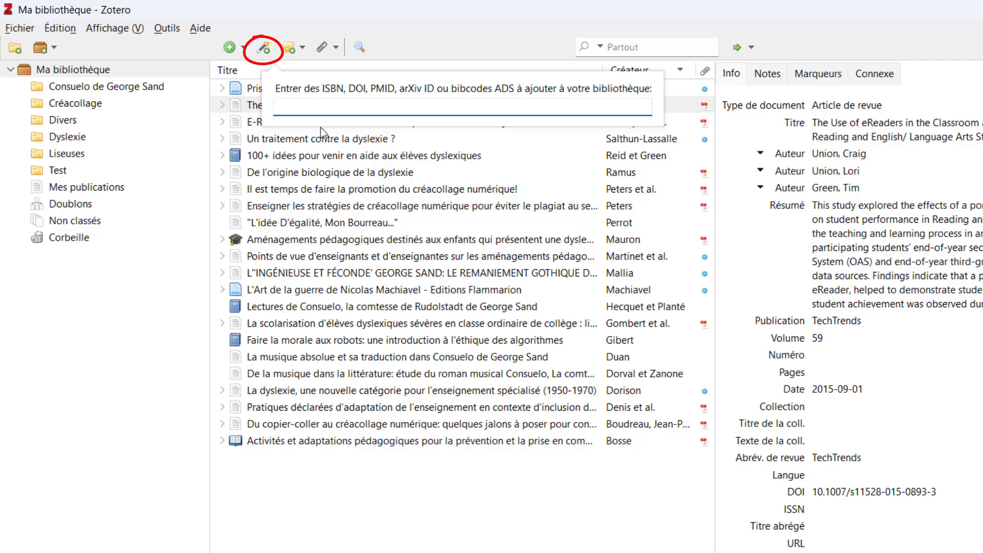
type("978-0-099-861")
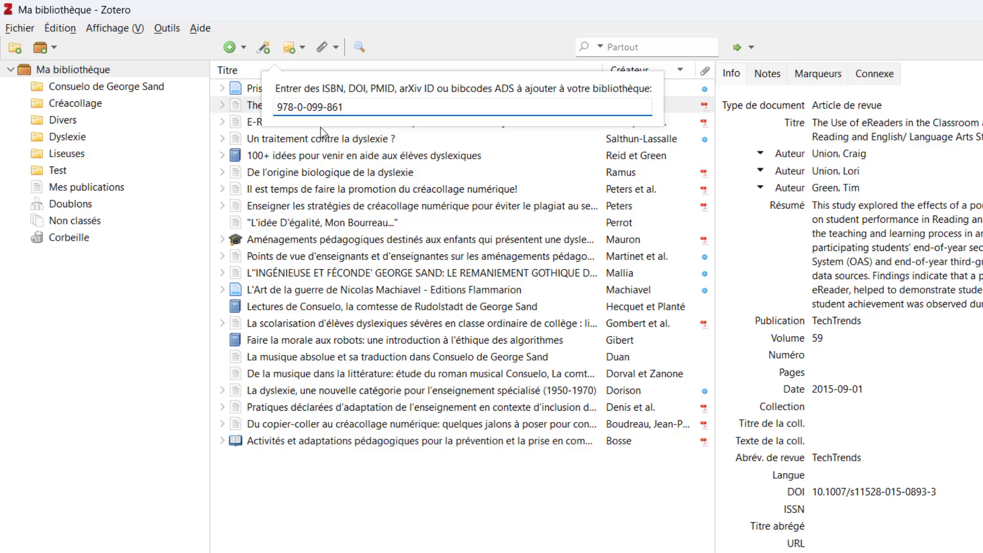
type("90-4")
key("Return")
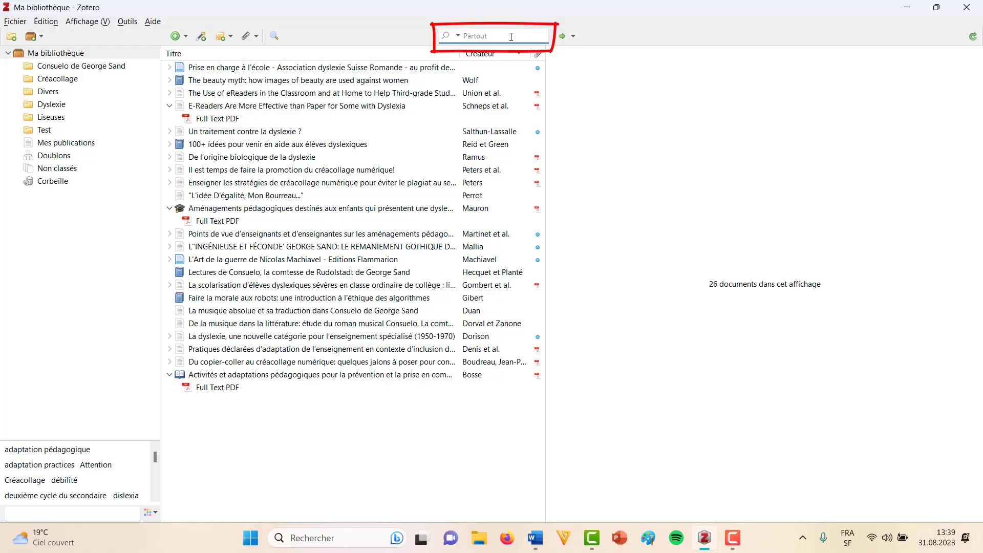
- Search the whole library for "musique" and clear the search
type("musqi")
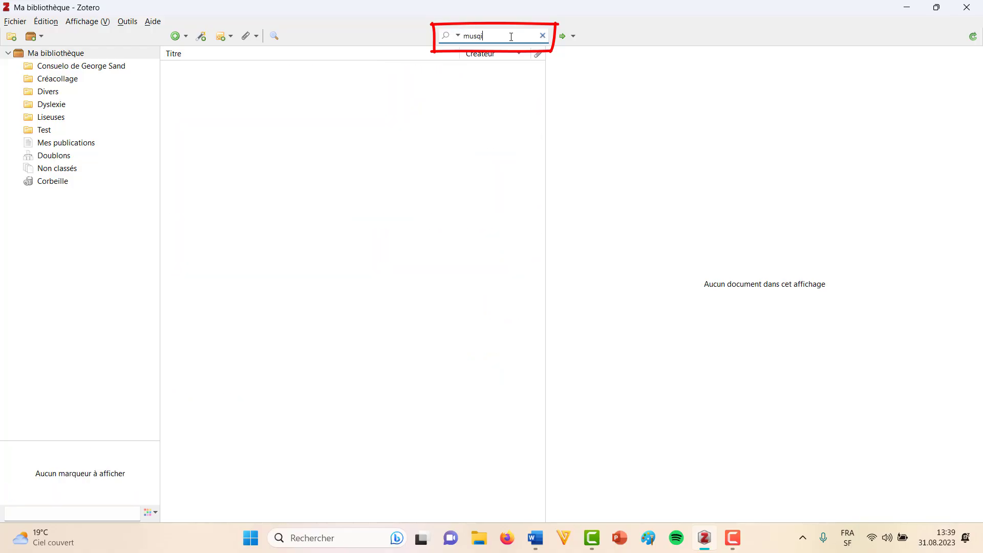
key("BackSpace")
key("BackSpace")
type("ique")
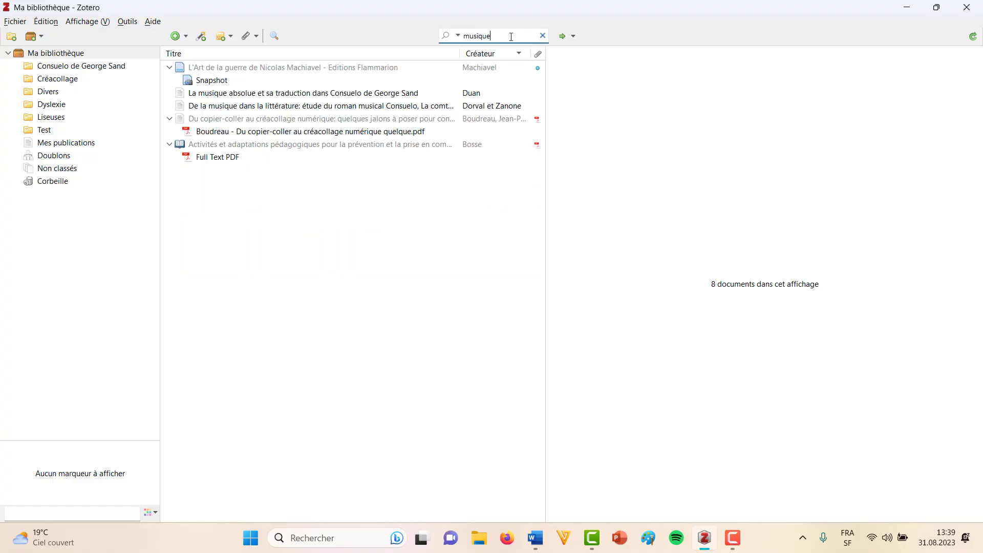
left_click(543, 36)
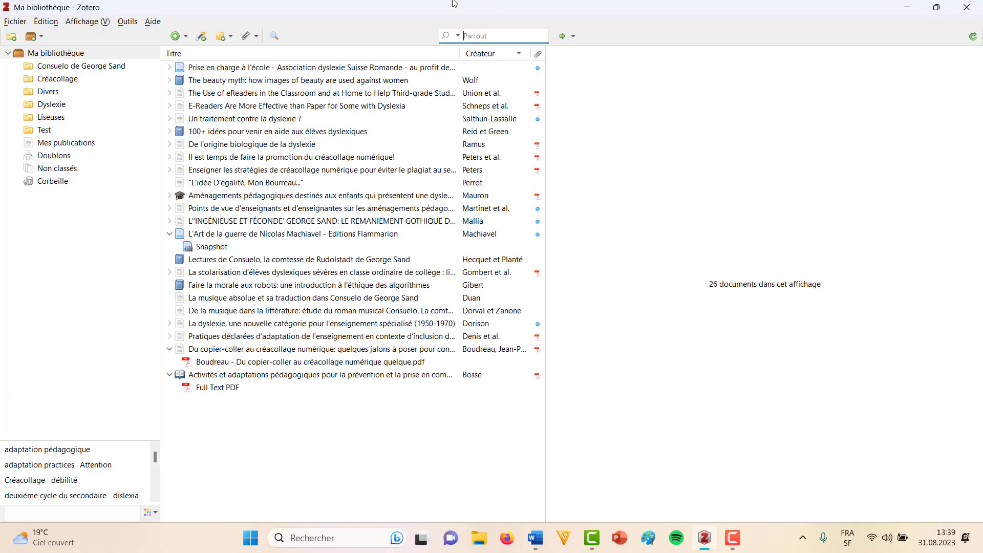
- Open the saved copy of "Prise en charge à l'école" in Firefox, highlight Zotero/storage in its address, and close the browser
left_click(292, 68)
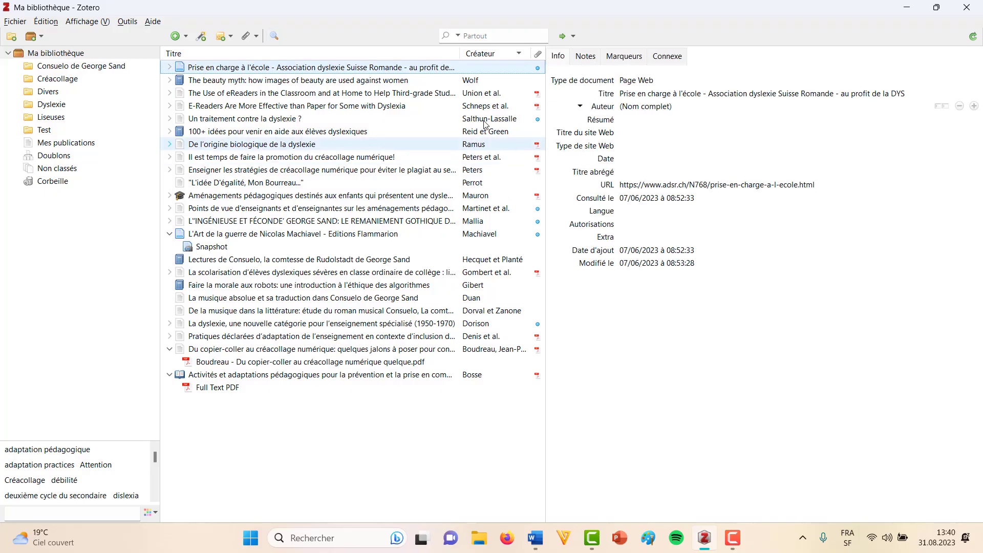
double_click(295, 71)
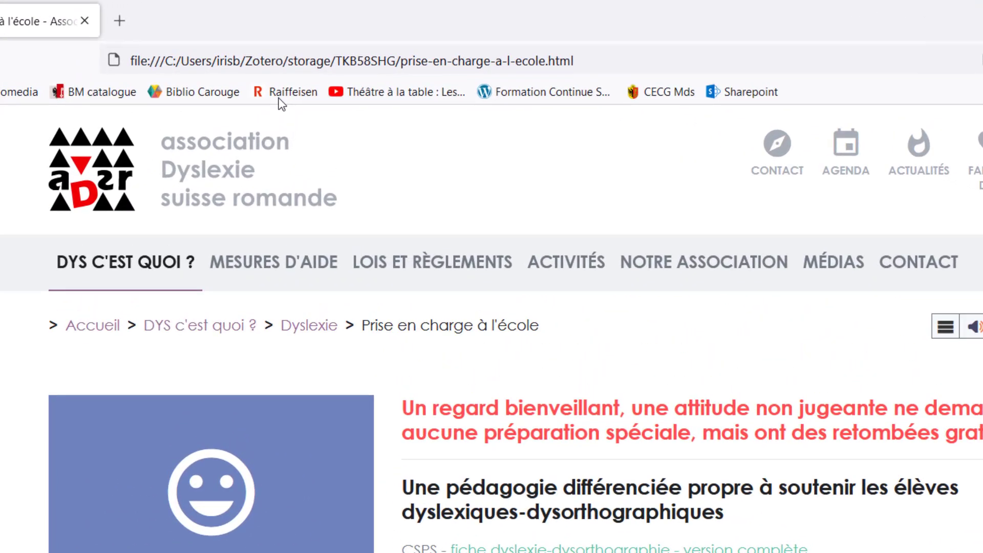
left_click_drag(267, 45, 331, 45)
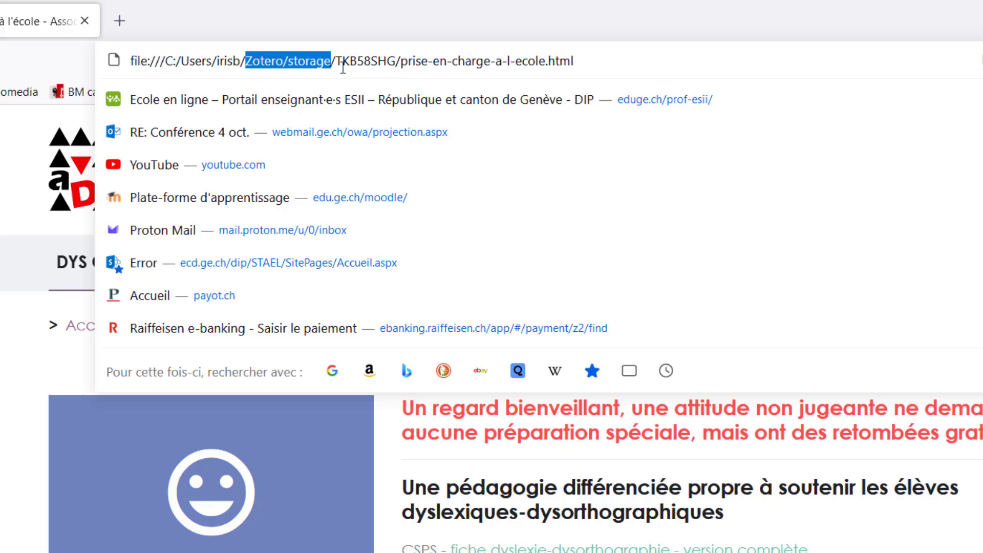
left_click(3, 152)
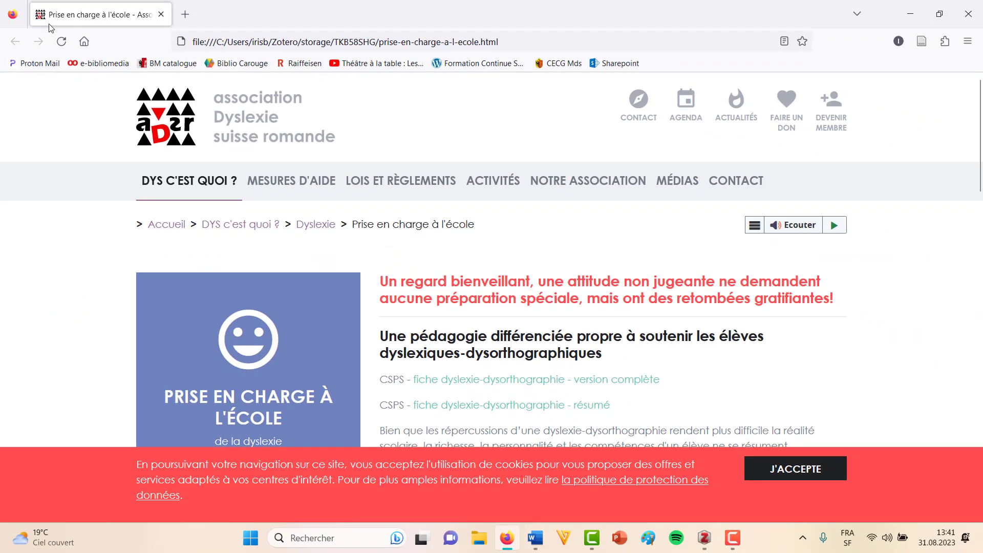
left_click(972, 12)
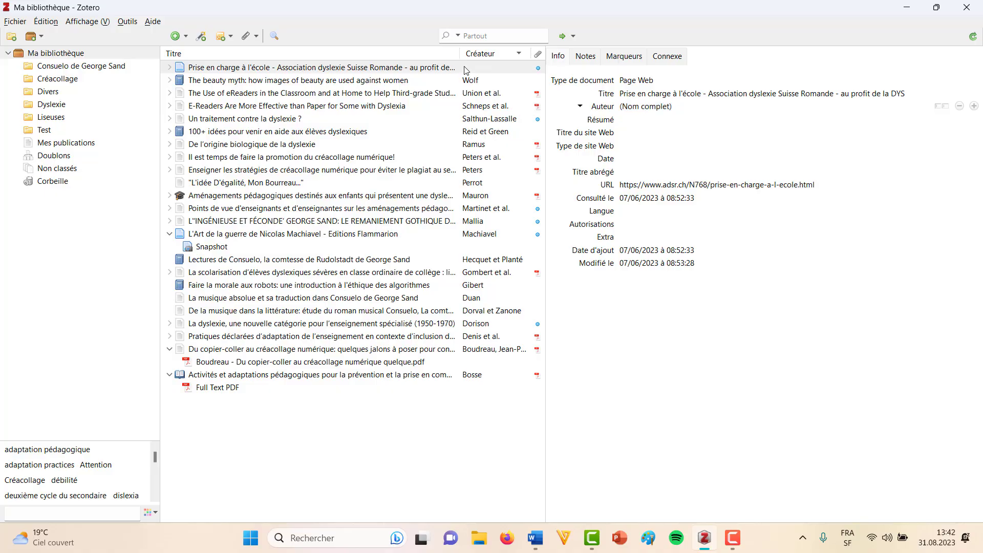
- Reopen the saved "Prise en charge à l'école" page in Firefox, find its publication date at the end, and return to Zotero
double_click(366, 69)
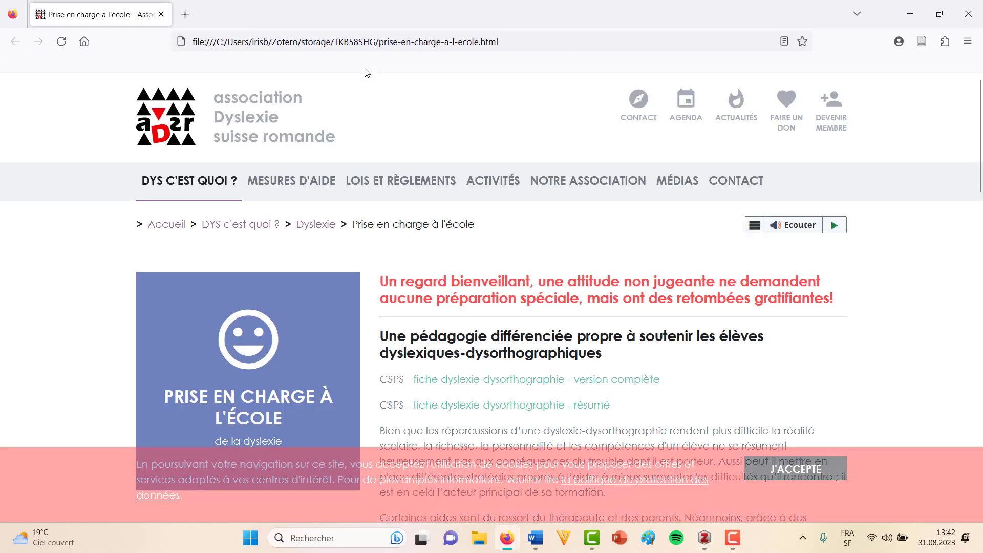
scroll(664, 240, "down", 5)
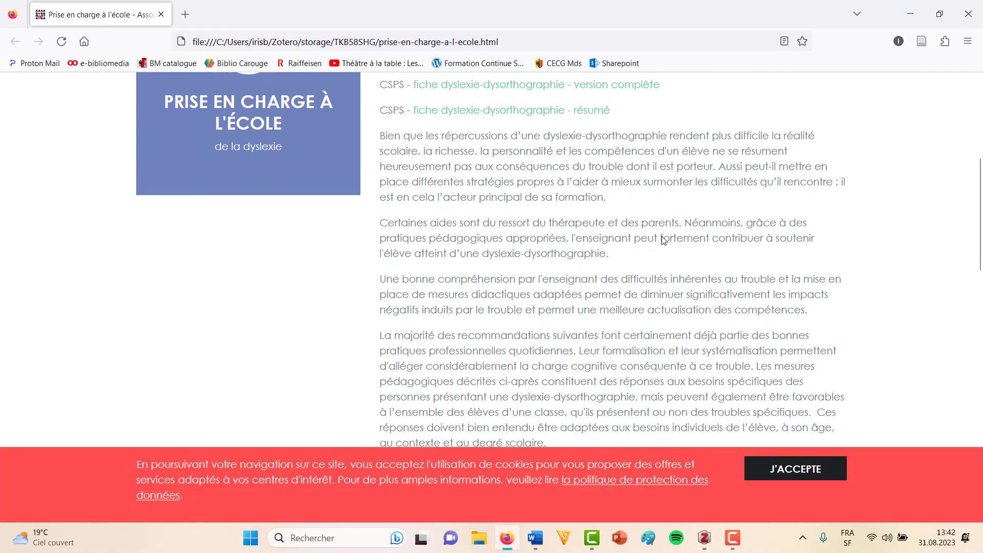
scroll(664, 240, "down", 15)
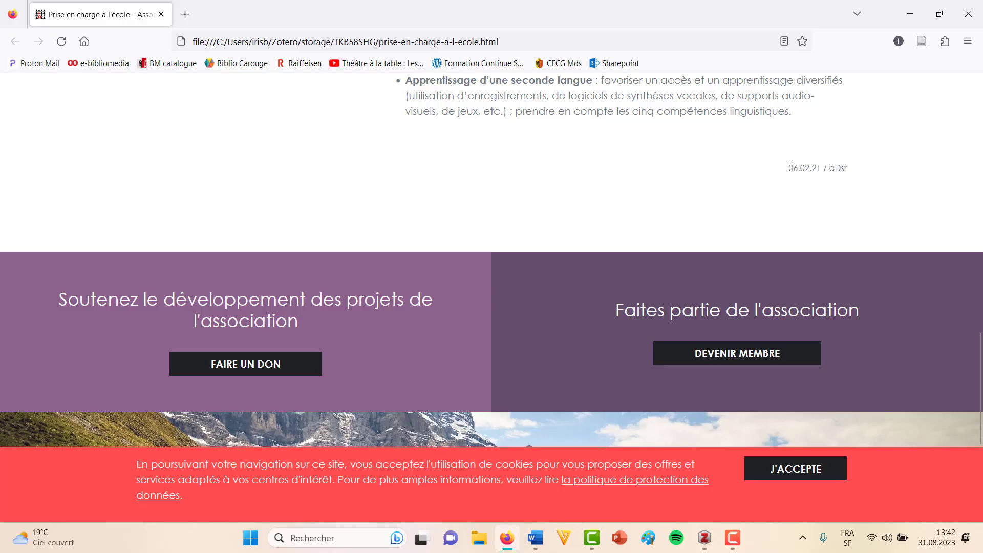
left_click_drag(789, 168, 828, 167)
left_click(910, 14)
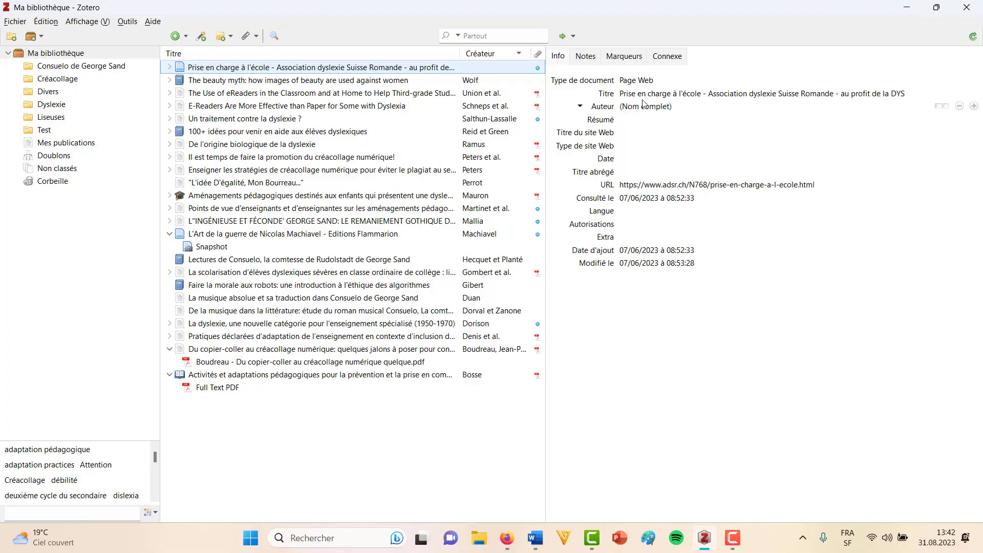
- Set the date of the "Prise en charge à l'école" web page record to 06.02.21 and its language to français
left_click(636, 159)
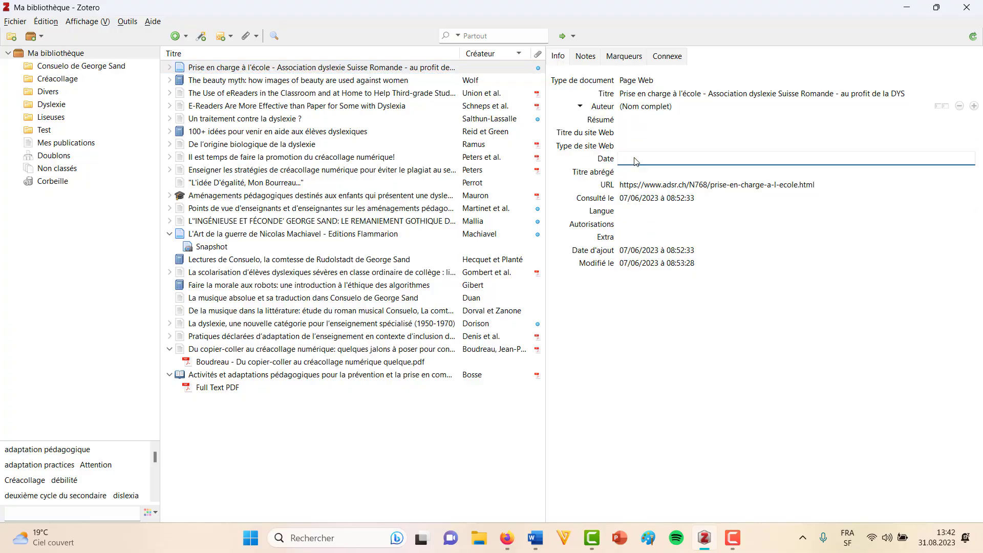
type("06.02.21")
left_click(707, 107)
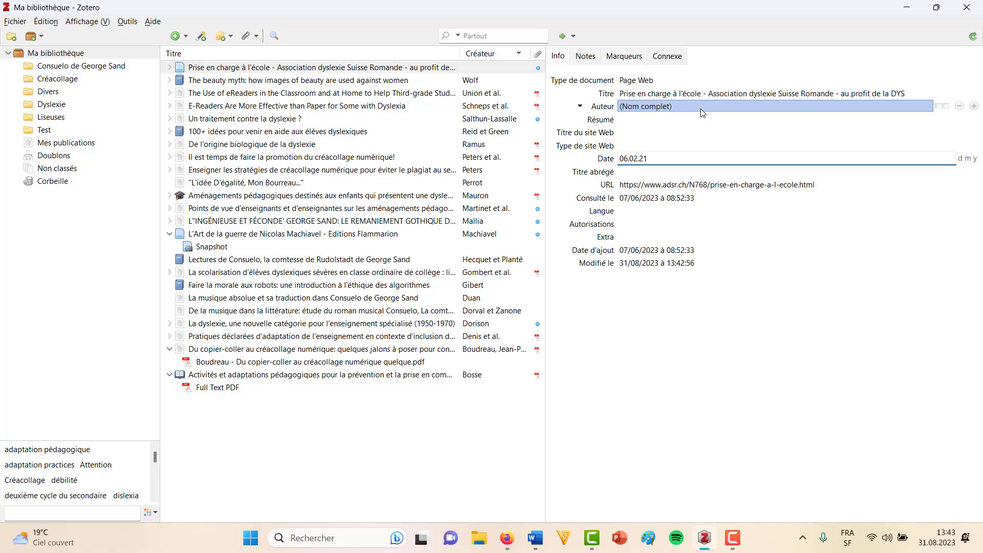
key("Escape")
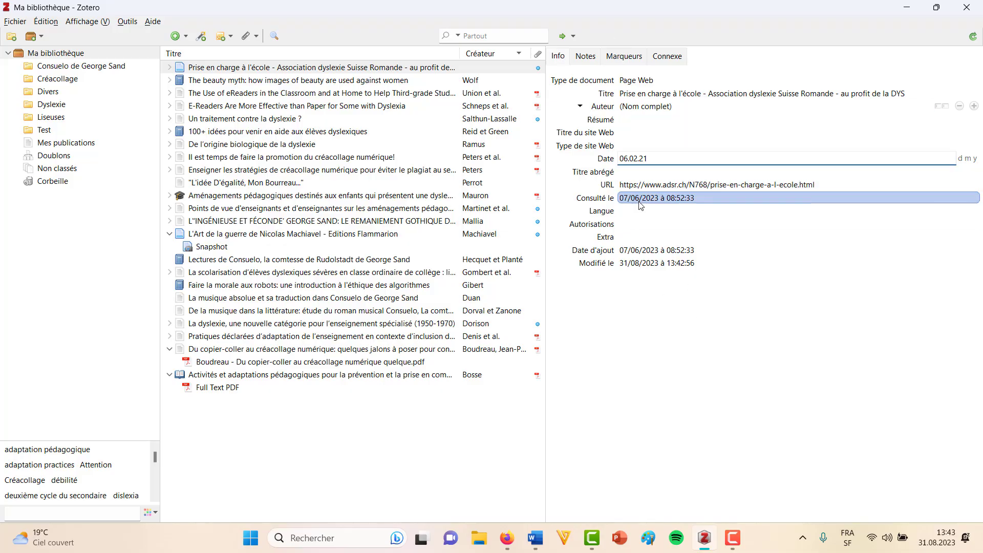
left_click(628, 216)
type("français")
key("Return")
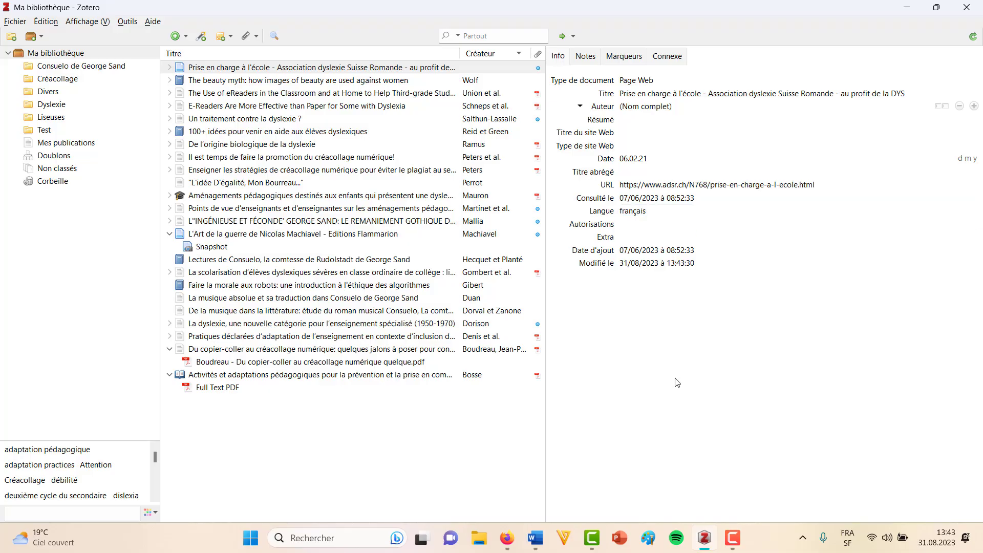
- Compare the details of "Un traitement contre la dyslexie ?", "Prise en charge à l'école" and "E-Readers Are More Effective than Paper for Some with Dyslexia"
left_click(267, 121)
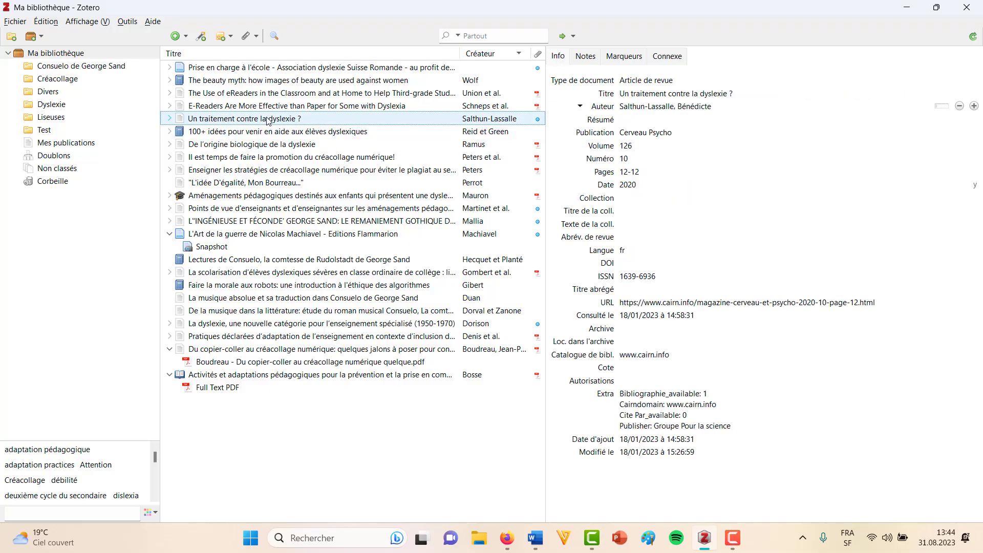
left_click(274, 72)
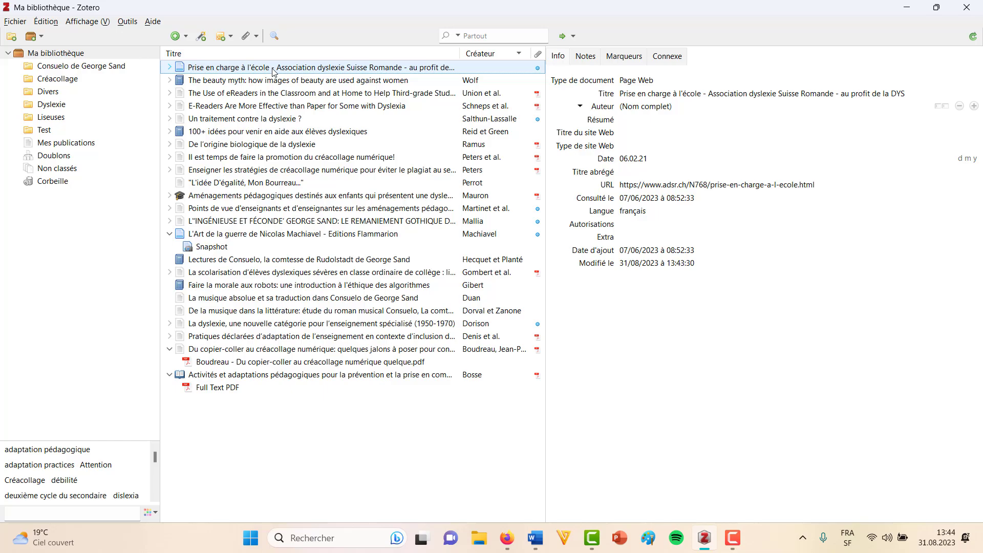
left_click(295, 109)
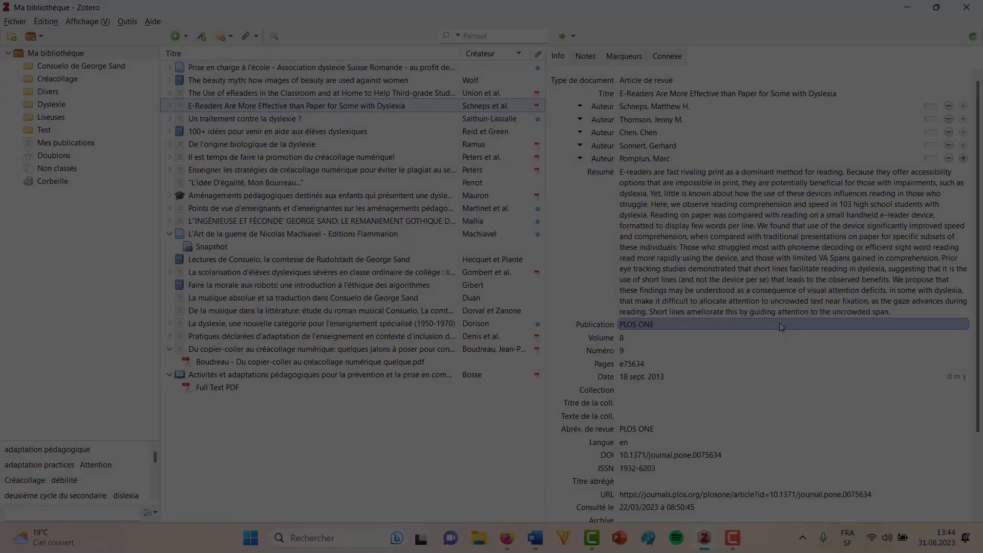
- Examine the details of the e-readers article, "The beauty myth" book, "Points de vue d'enseignants" article and "Activités et adaptations pédagogiques" chapter
left_click(802, 197)
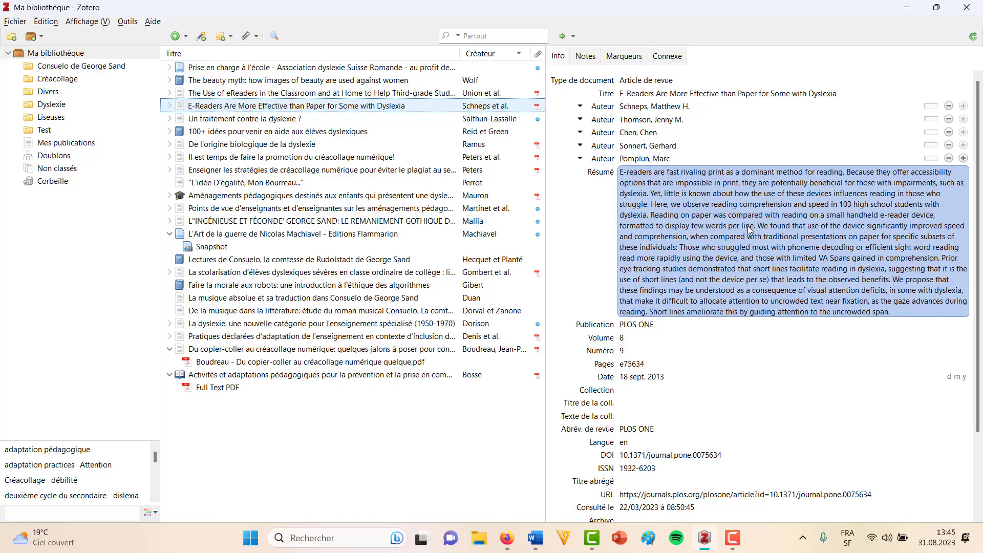
left_click(980, 187)
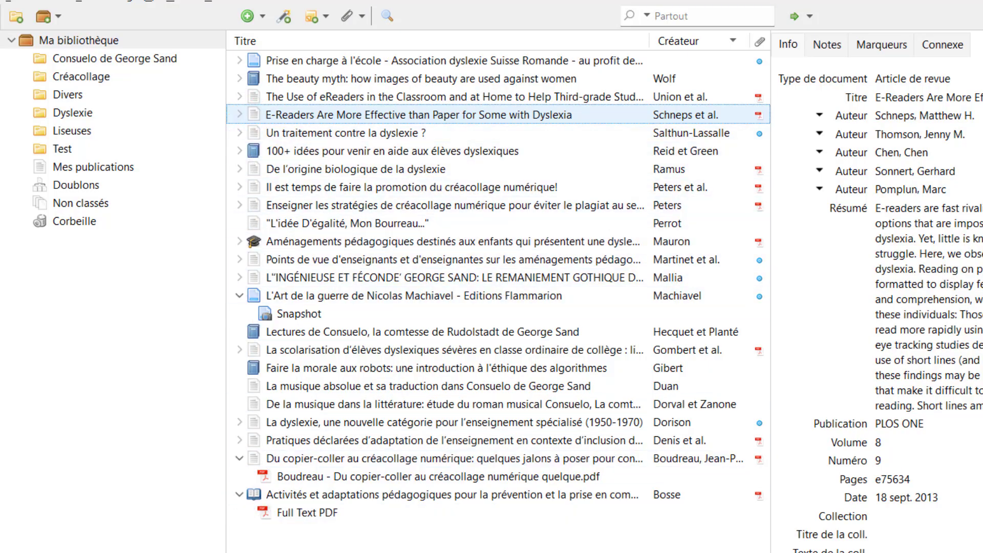
left_click(267, 80)
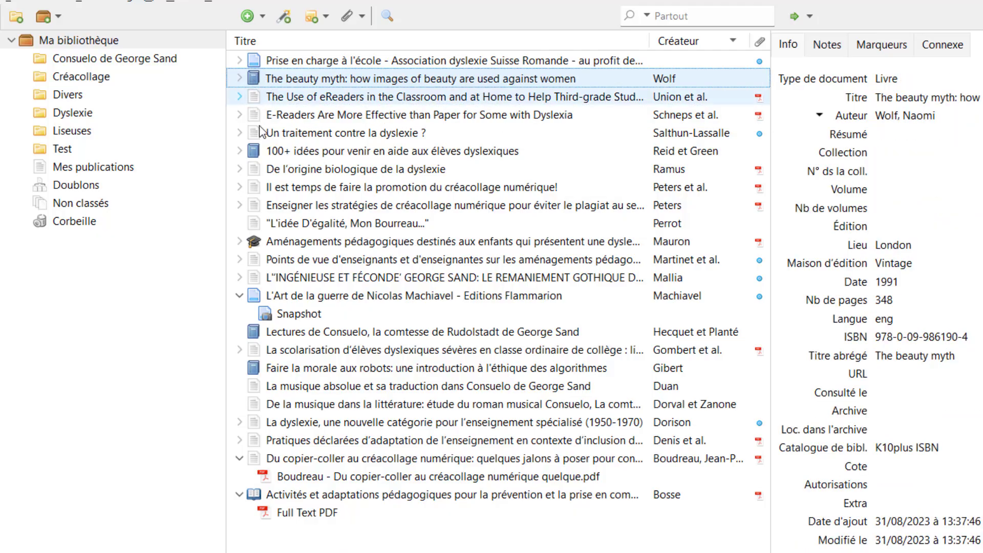
left_click(264, 260)
left_click(262, 496)
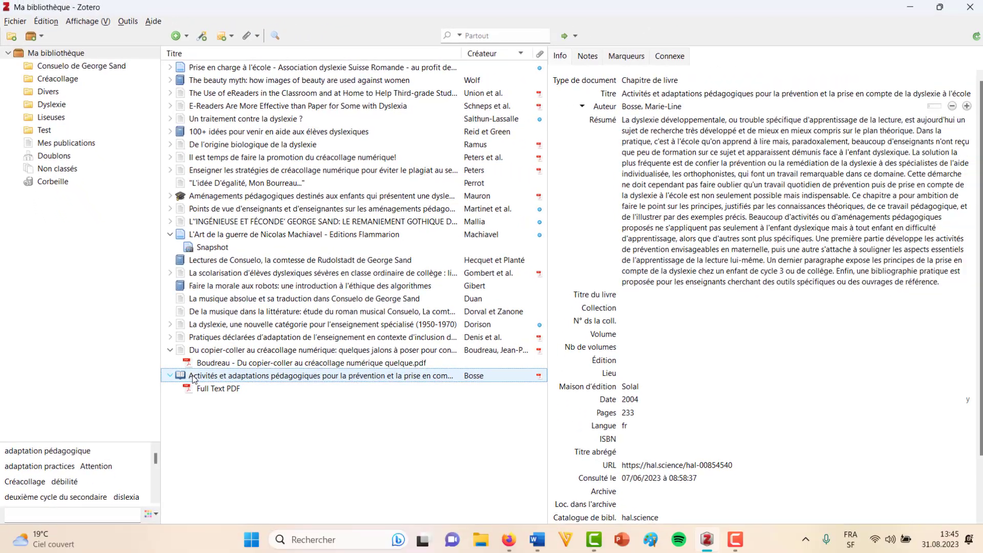
- Create a bibliography from the Liseuses collection in APA 7th edition style, Français (France), using Bibliographie mode and copying it to the clipboard
left_click(109, 135)
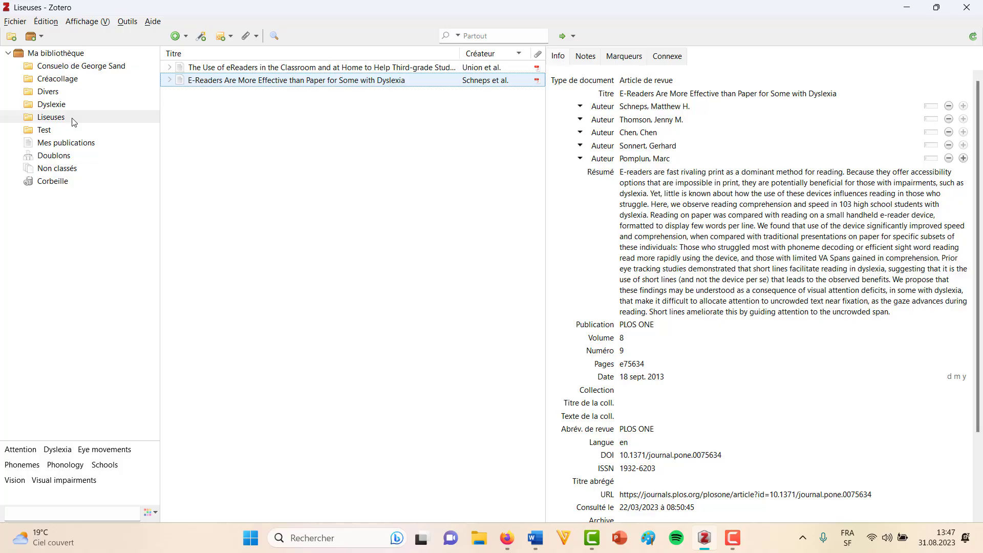
right_click(73, 119)
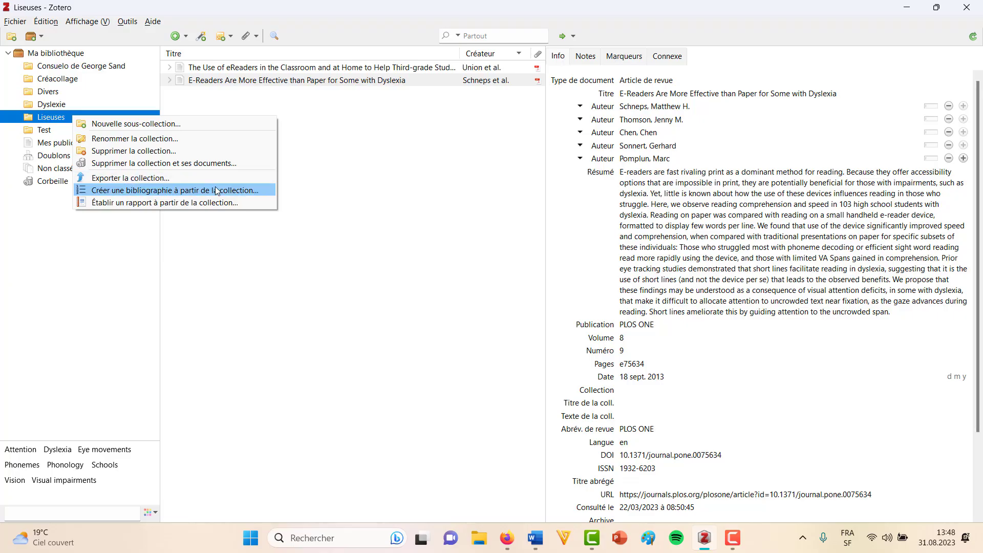
left_click(263, 189)
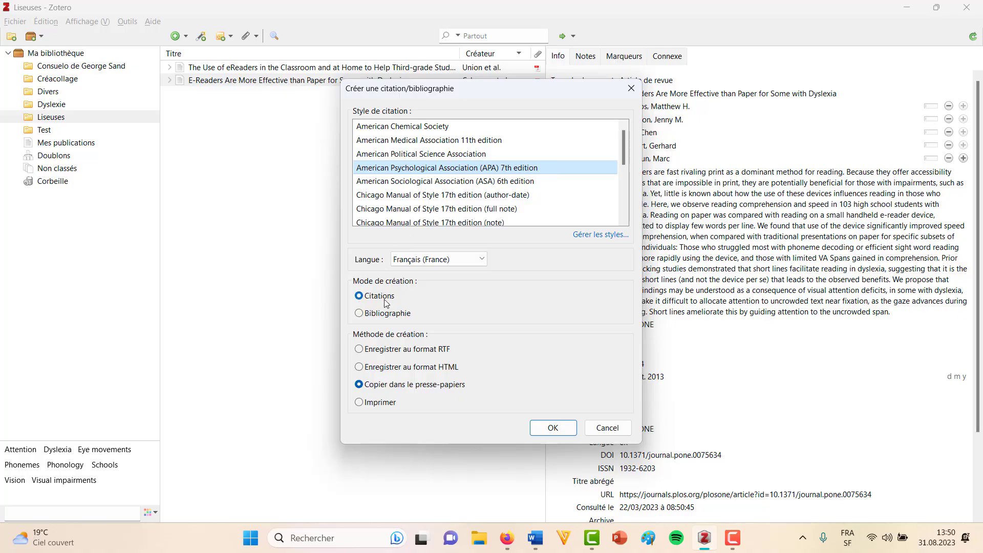
left_click(388, 313)
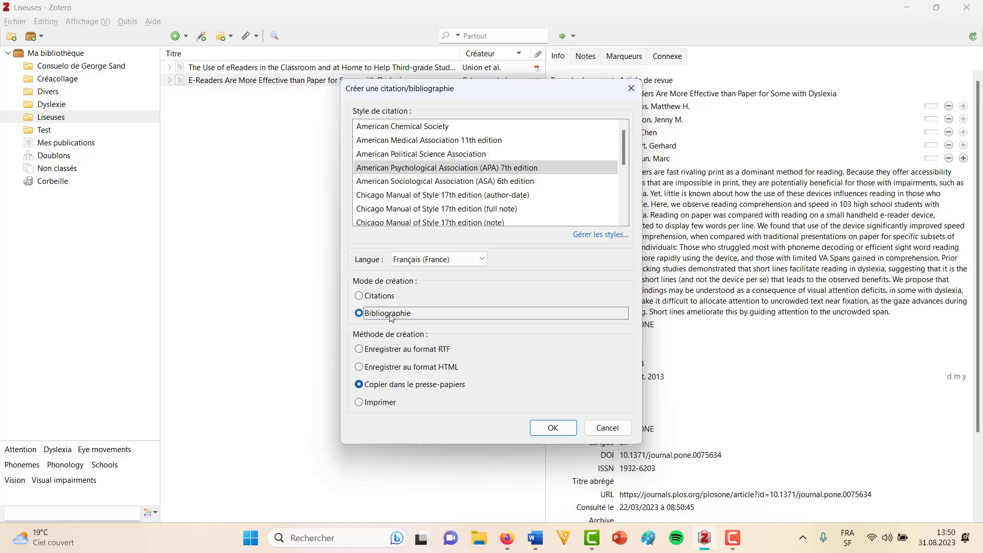
left_click(552, 428)
- Switch to the Word document "La dyslexie Zotero", paste the bibliography below the paragraph, and add the two articles' in-text citation beneath it
mouse_move(536, 543)
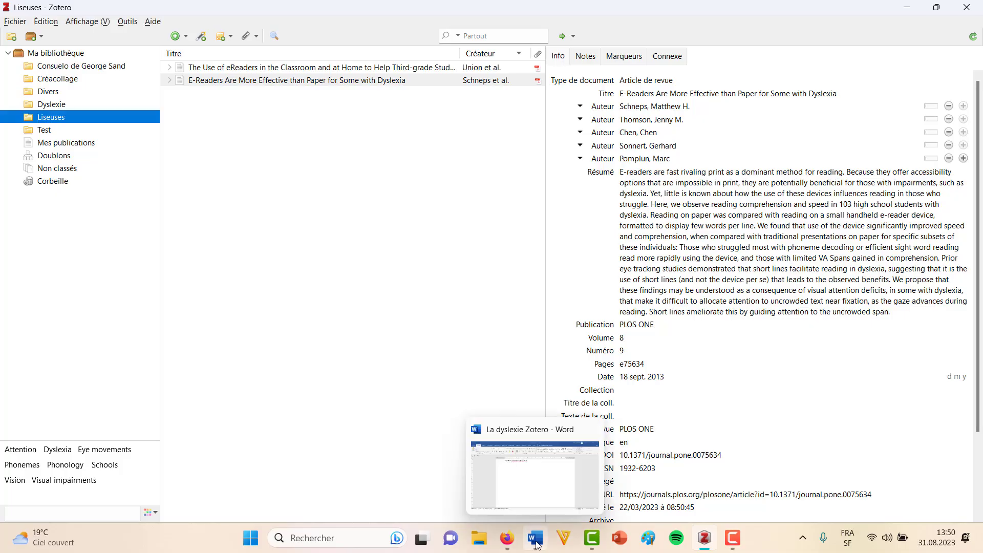
left_click(536, 543)
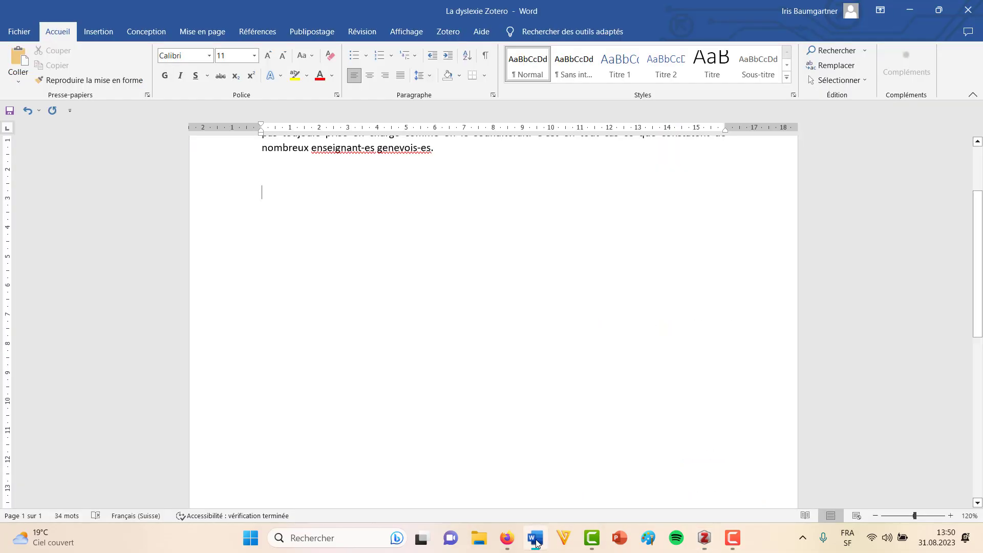
right_click(274, 189)
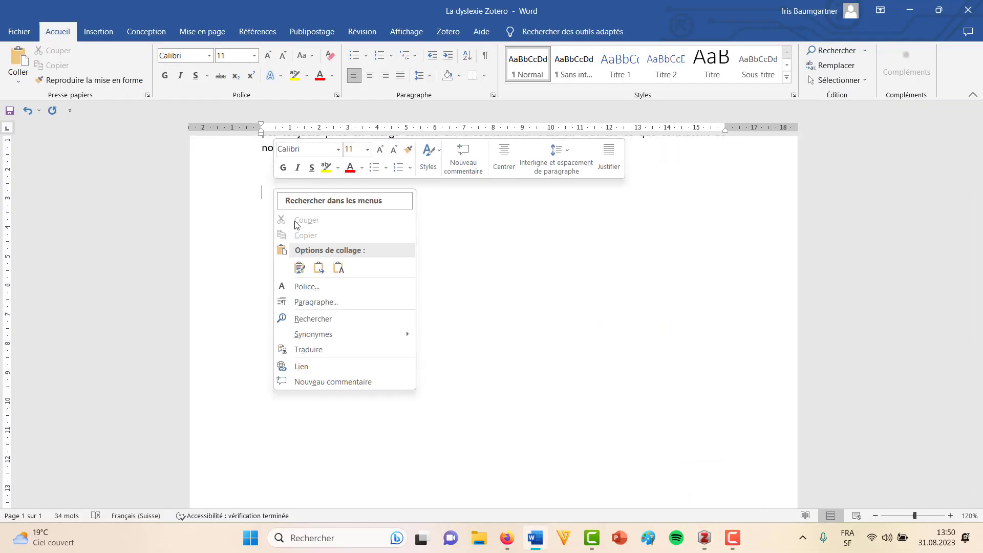
left_click(300, 265)
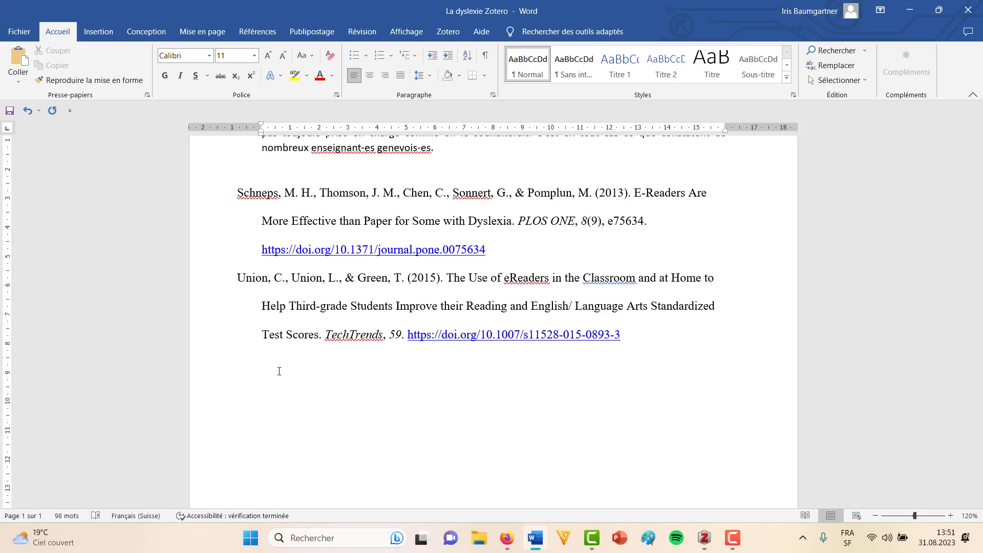
type("(Schneps et al., 2013; Union et al., 2015)")
- Return to Zotero, generate a report from "E-Readers Are More Effective than Paper for Some with Dyslexia", and review its contents
key("alt+Tab")
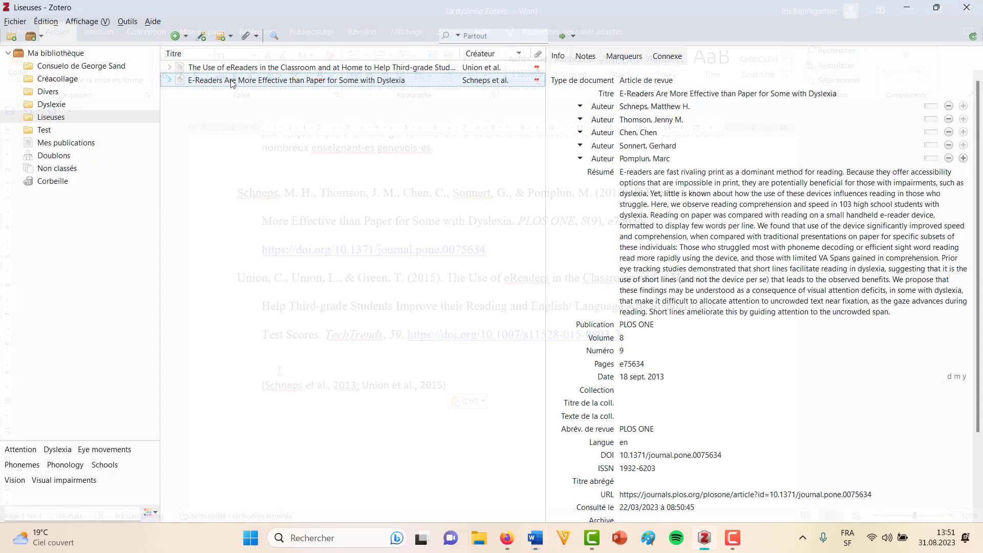
right_click(232, 83)
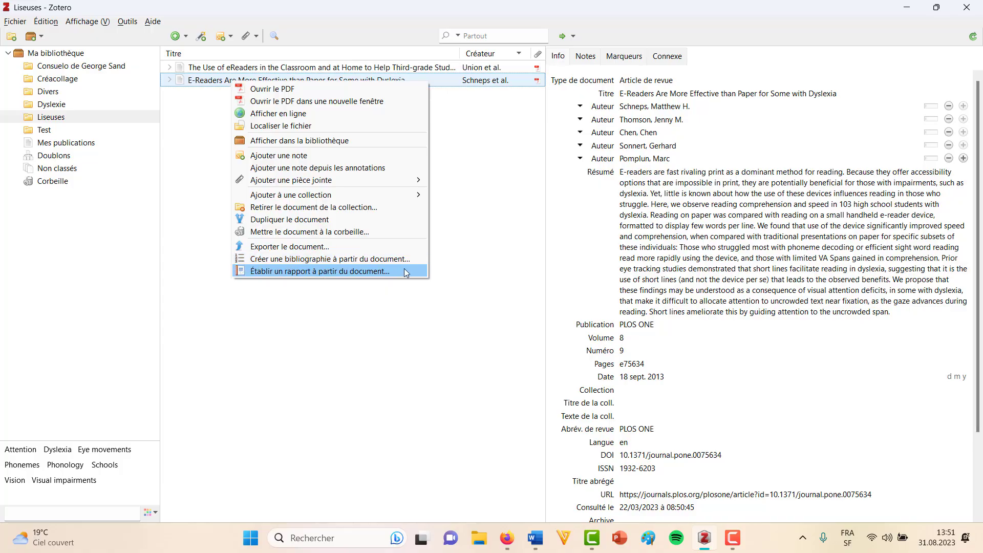
left_click(360, 271)
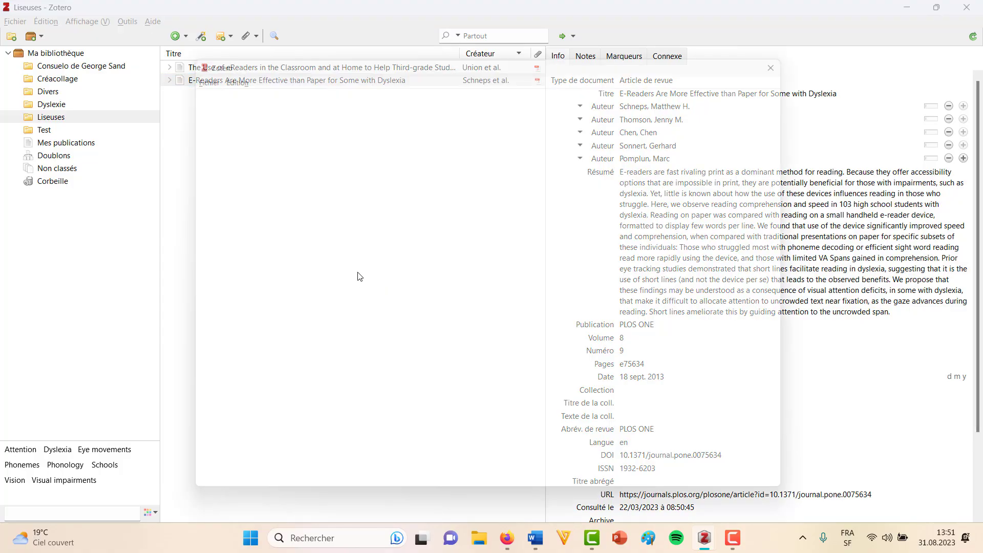
scroll(359, 276, "down", 3)
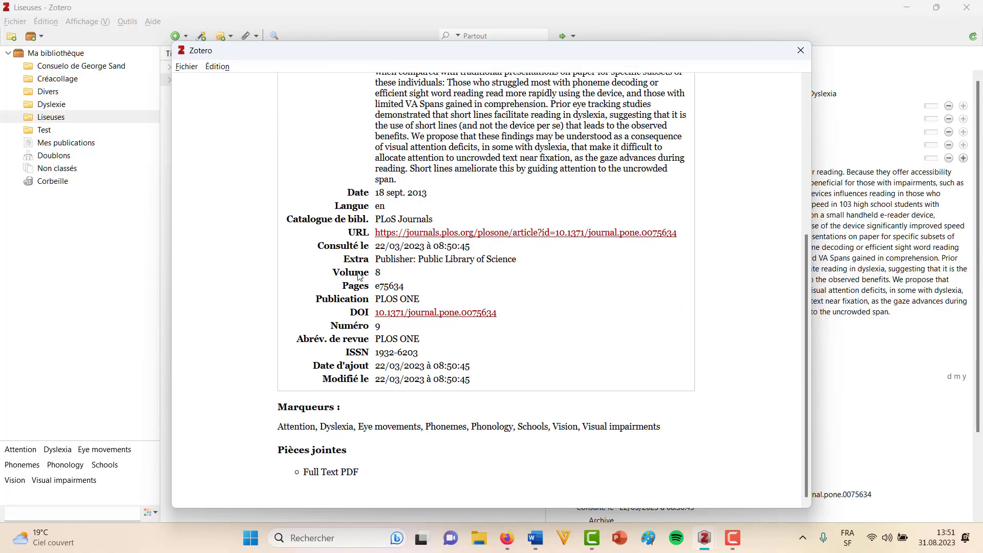
scroll(359, 277, "up", 3)
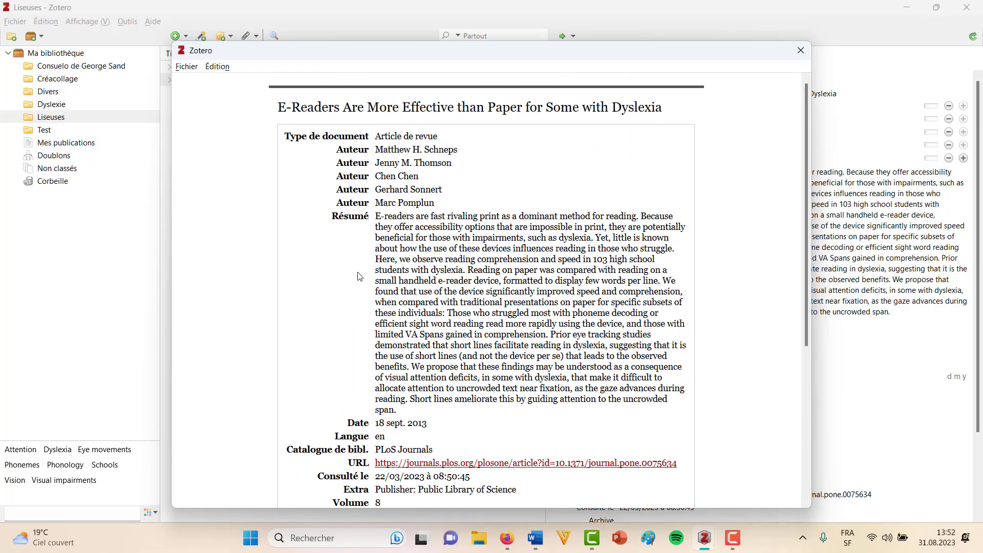
scroll(360, 276, "down", 3)
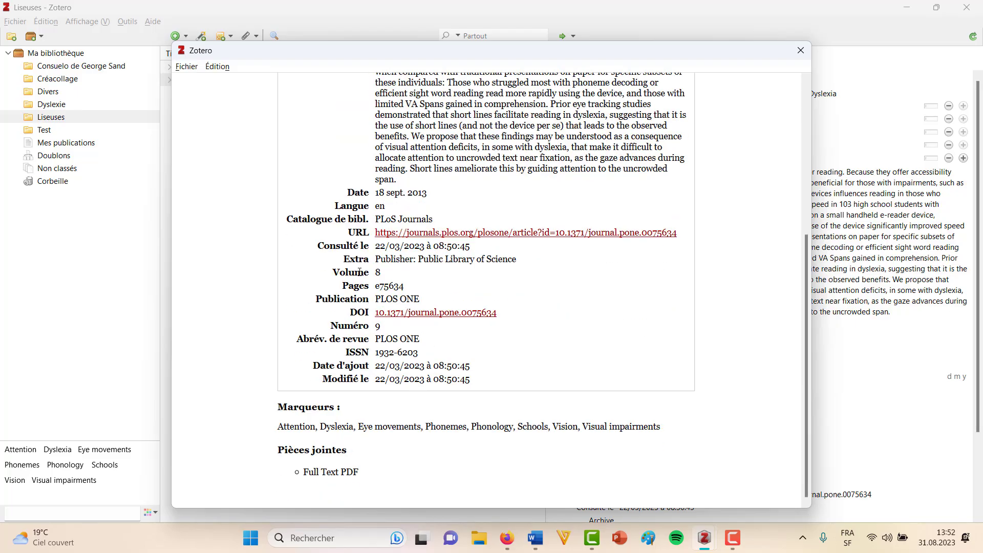
scroll(359, 272, "up", 3)
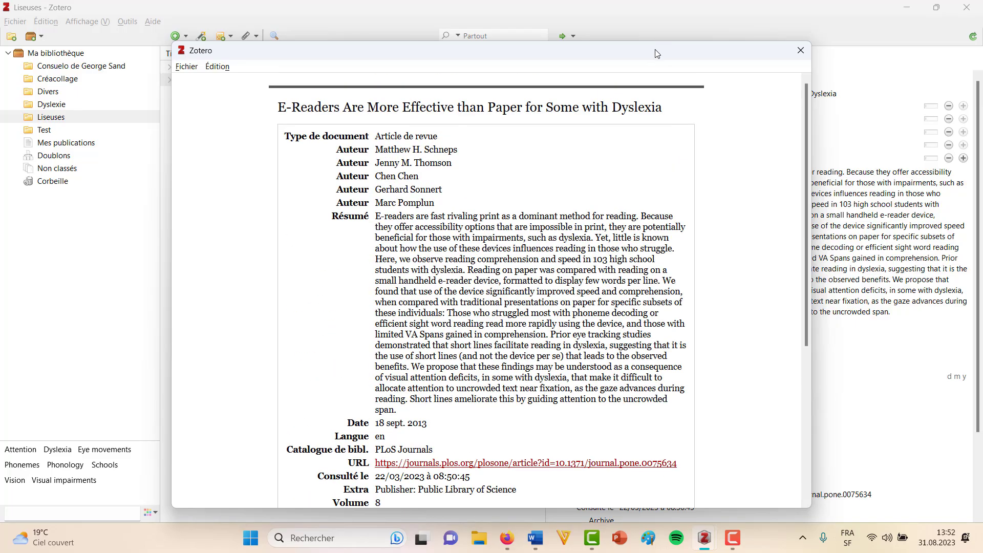